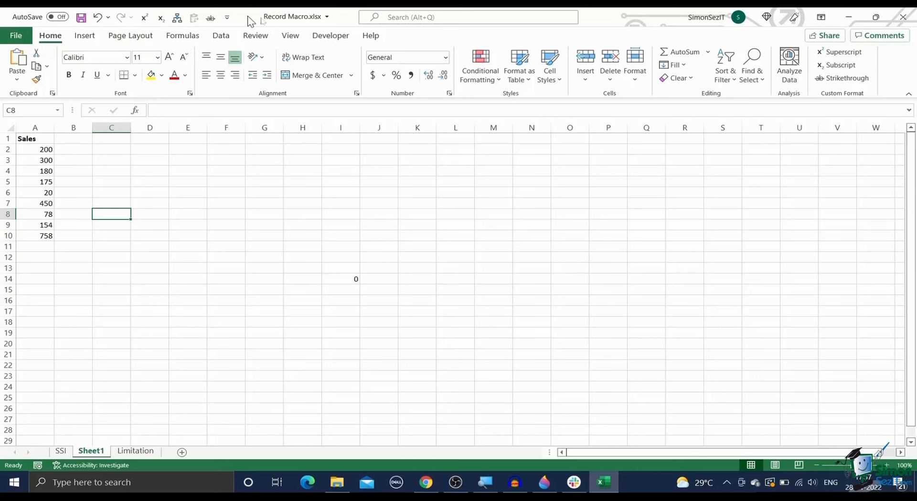
- Check in the ribbon customization options that Developer is enabled among the main tabs
{"action": "left_click", "coordinate": [322, 36]}
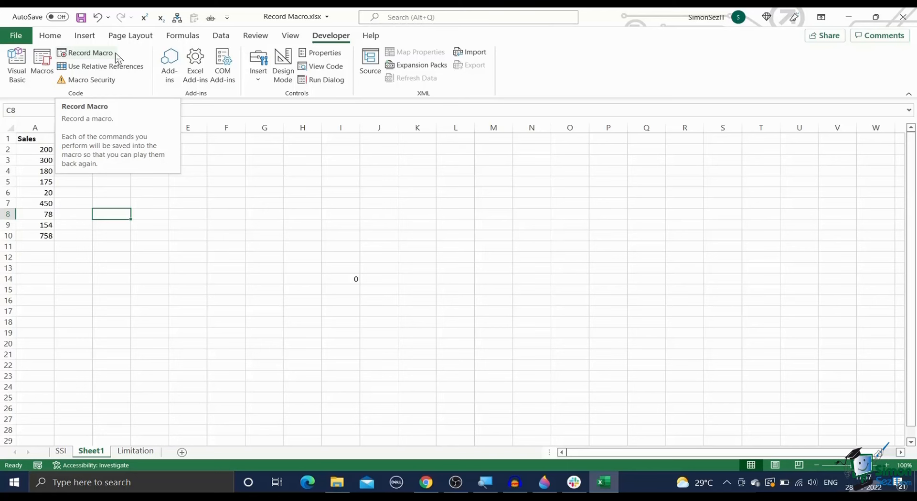
{"action": "left_click", "coordinate": [53, 39]}
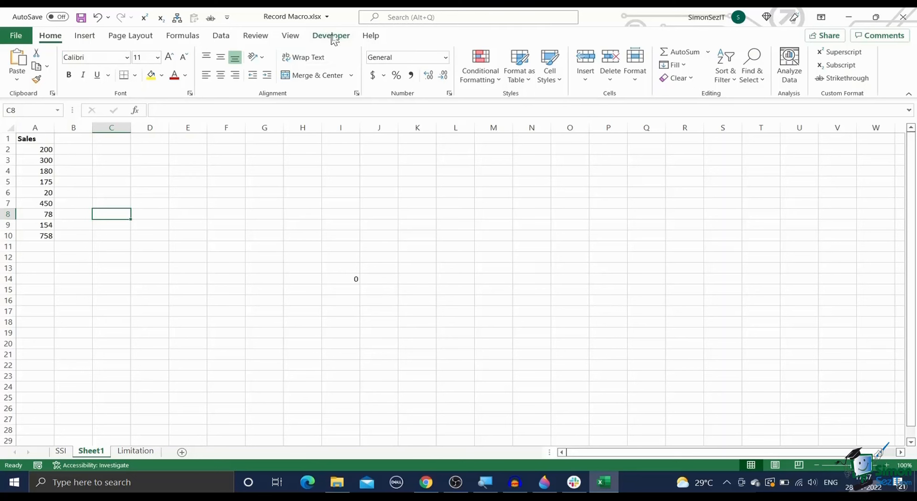
{"action": "right_click", "coordinate": [347, 64]}
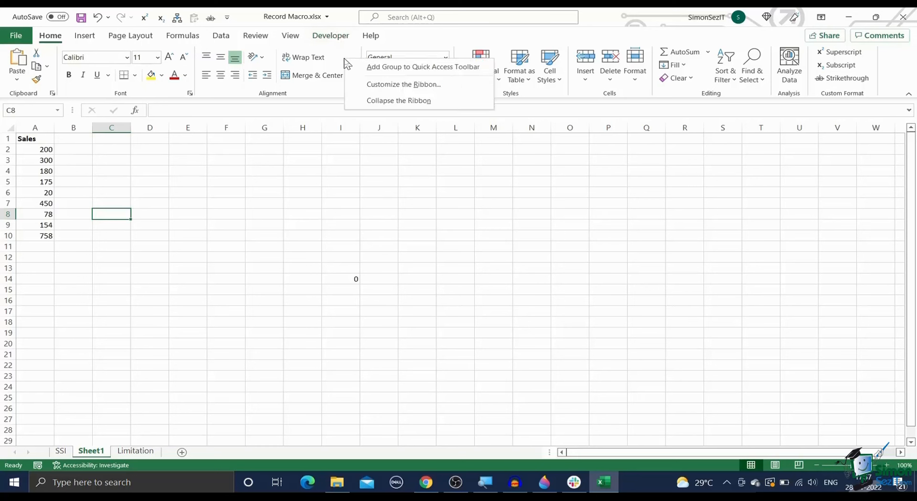
{"action": "left_click", "coordinate": [380, 85]}
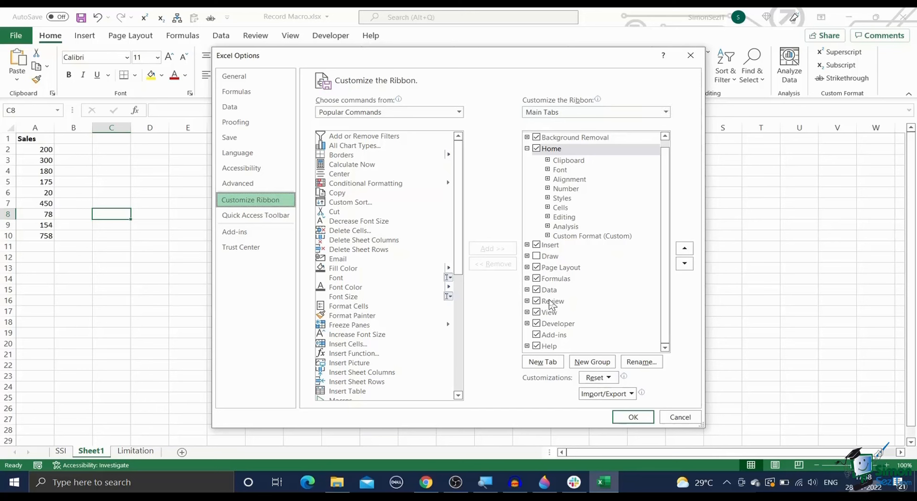
{"action": "left_click", "coordinate": [567, 325]}
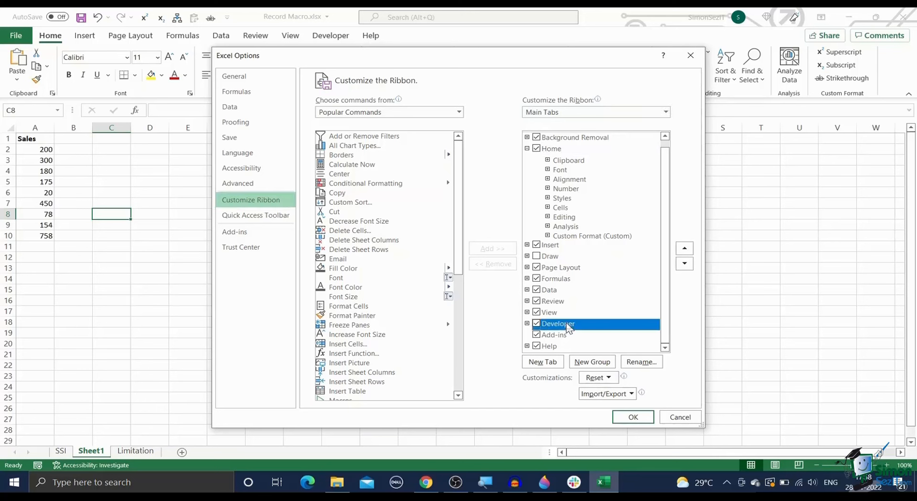
{"action": "left_click", "coordinate": [633, 416]}
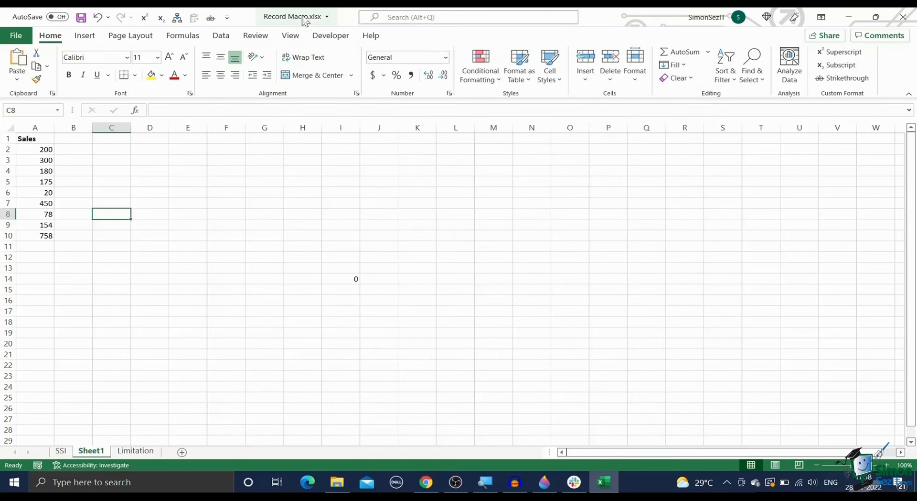
- Start recording a macro named Macro_2 with shortcut Ctrl+Shift+T, stored in This Workbook, with the description SUM
{"action": "left_click", "coordinate": [321, 36]}
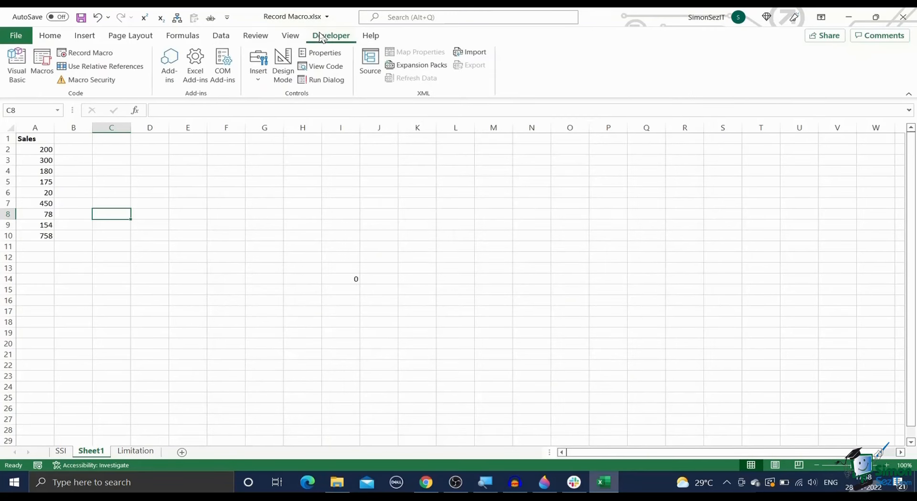
{"action": "left_click", "coordinate": [97, 54]}
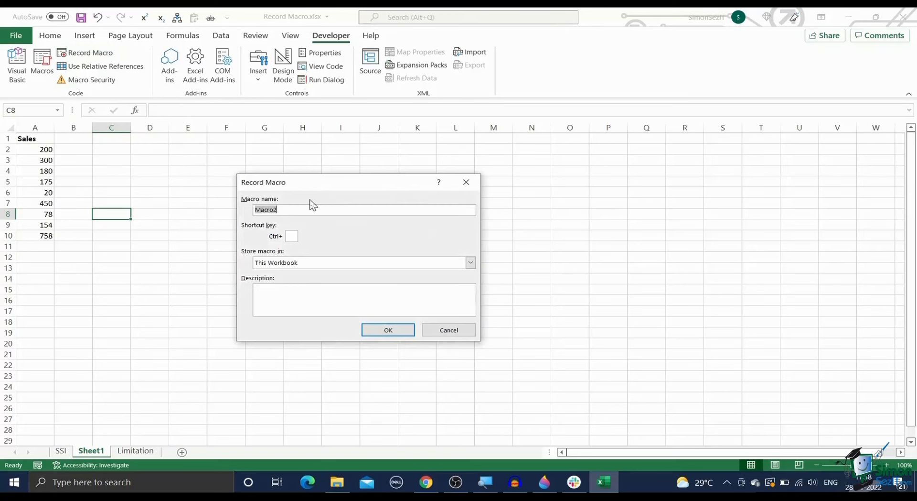
{"action": "left_click", "coordinate": [295, 209]}
{"action": "left_click", "coordinate": [273, 209]}
{"action": "type", "text": "_"}
{"action": "left_click", "coordinate": [293, 239]}
{"action": "type", "text": "T"}
{"action": "left_click", "coordinate": [298, 302]}
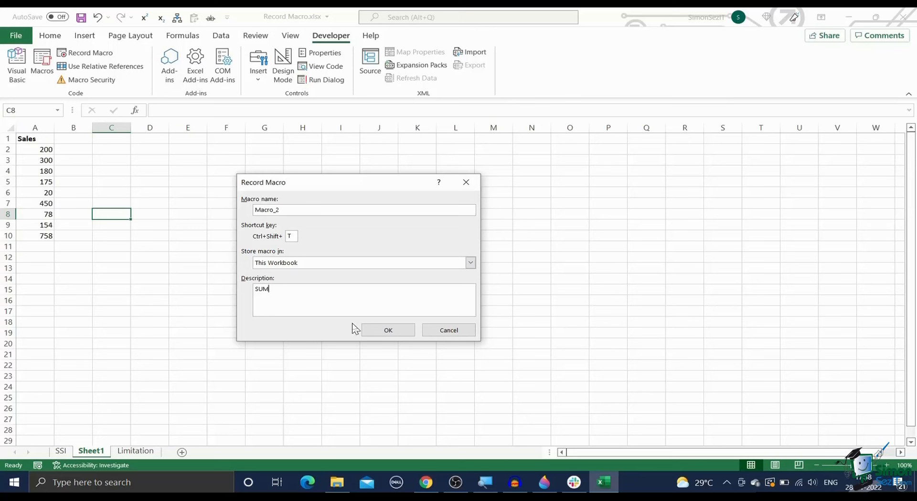
{"action": "left_click", "coordinate": [367, 329]}
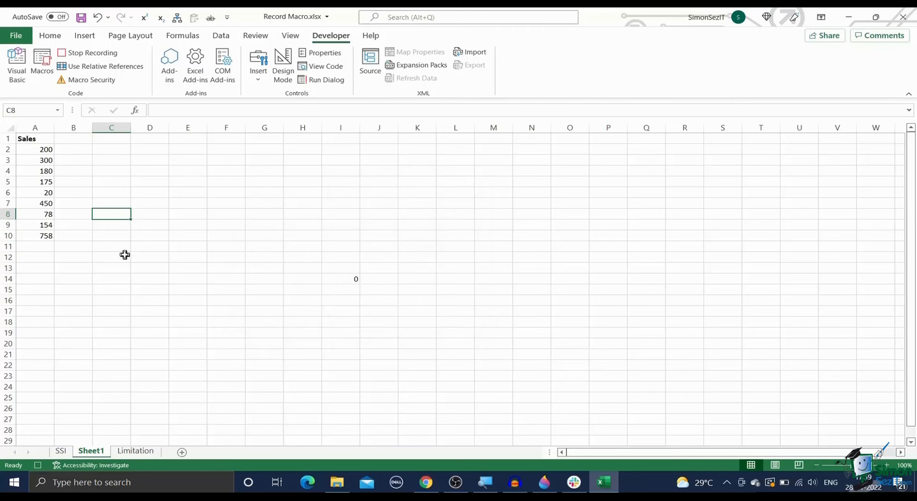
- Record entering the formula =SUM(A2:A10) in cell A11 below the Sales values, and stop the macro recording
{"action": "left_click", "coordinate": [40, 246]}
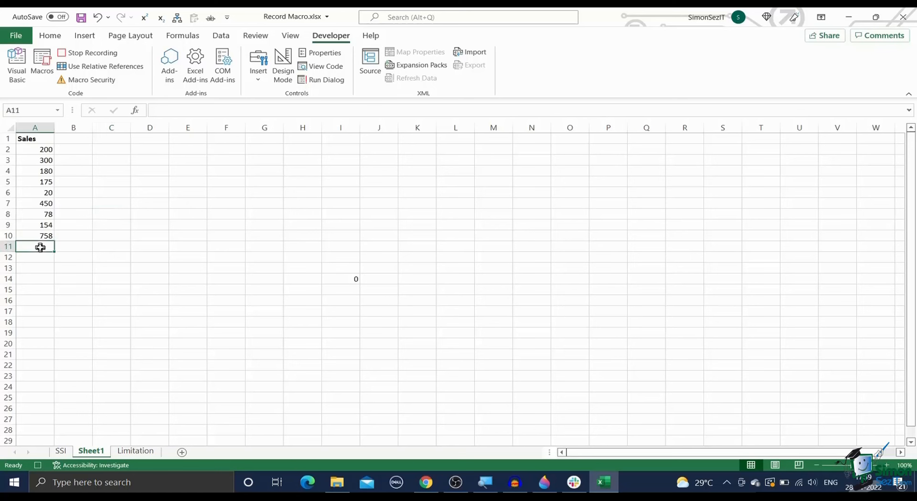
{"action": "type", "text": "=SUM("}
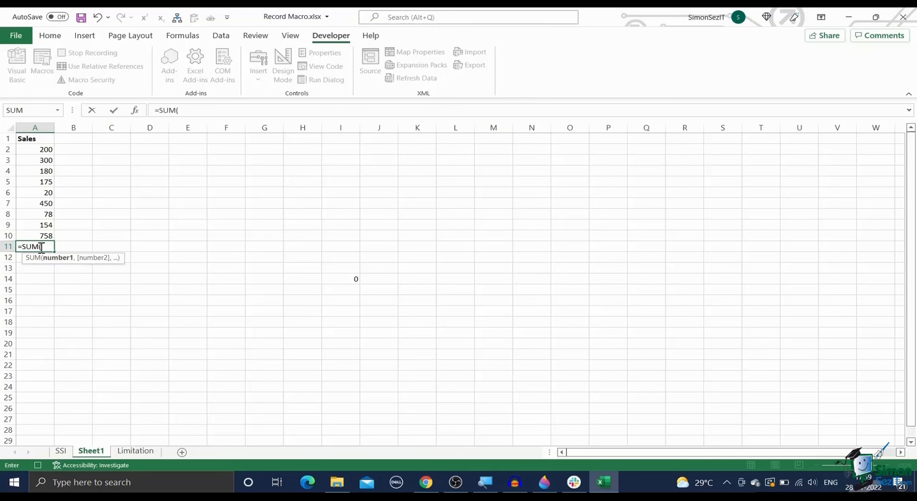
{"action": "type", "text": "A2:A"}
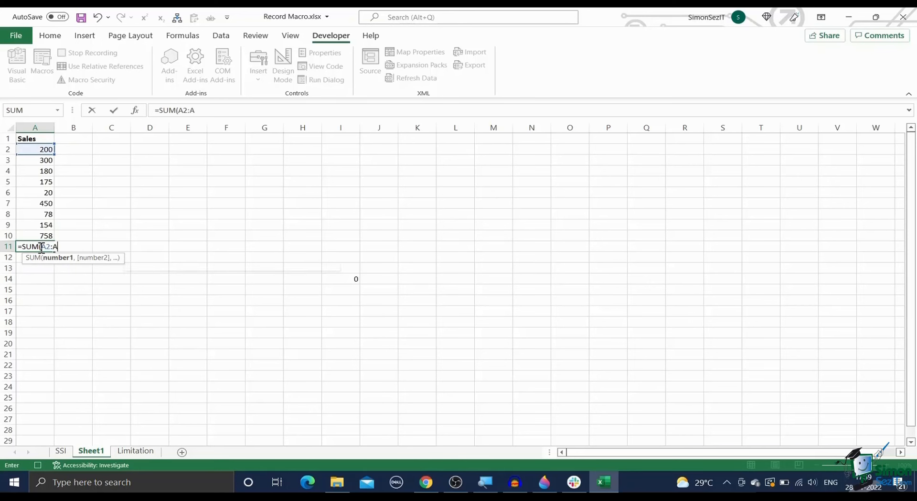
{"action": "type", "text": "10)"}
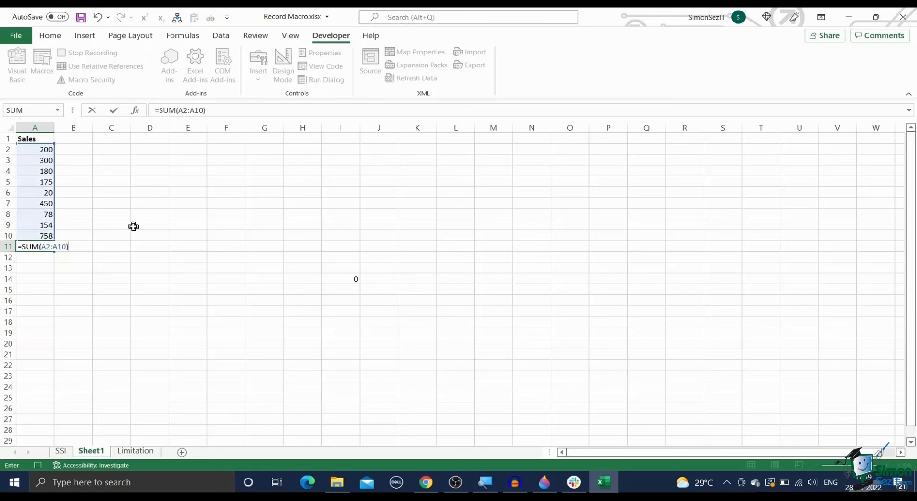
{"action": "key", "text": "Return"}
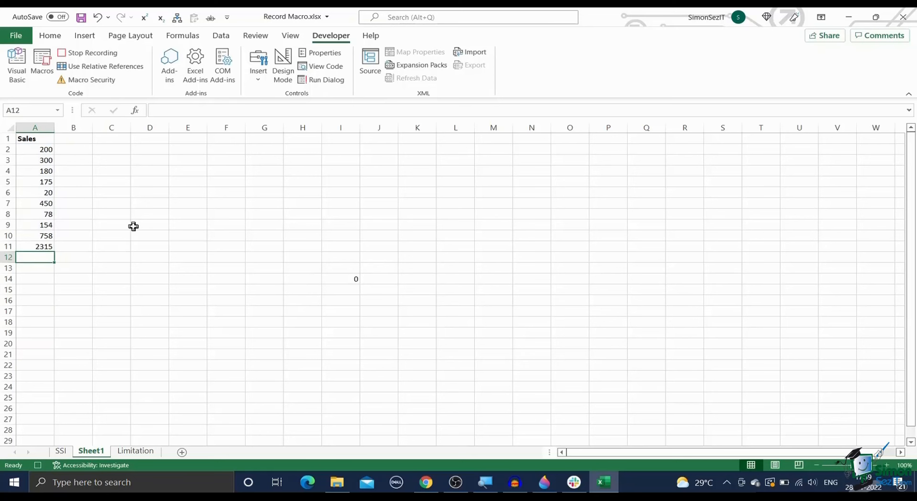
{"action": "left_click", "coordinate": [95, 58]}
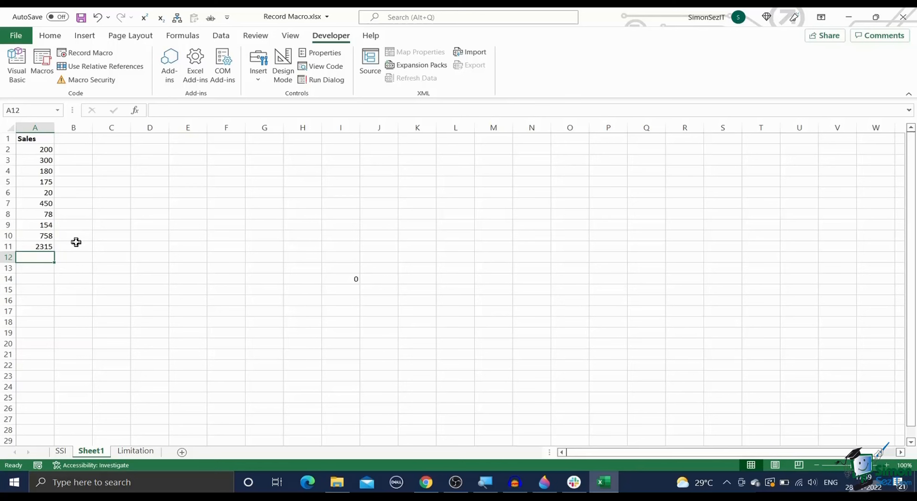
- Clear the total in cell A11 and run Macro_2 to calculate it again
{"action": "left_click", "coordinate": [46, 247]}
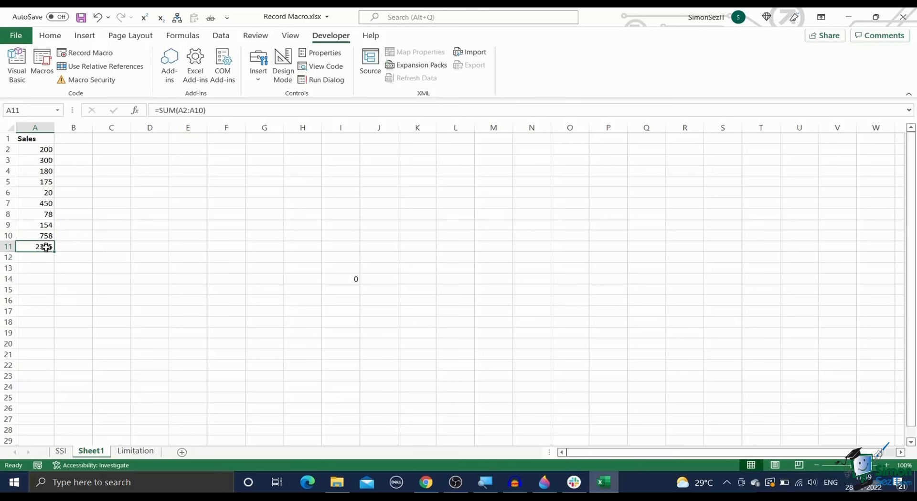
{"action": "key", "text": "Delete"}
{"action": "left_click", "coordinate": [88, 171]}
{"action": "left_click", "coordinate": [42, 62]}
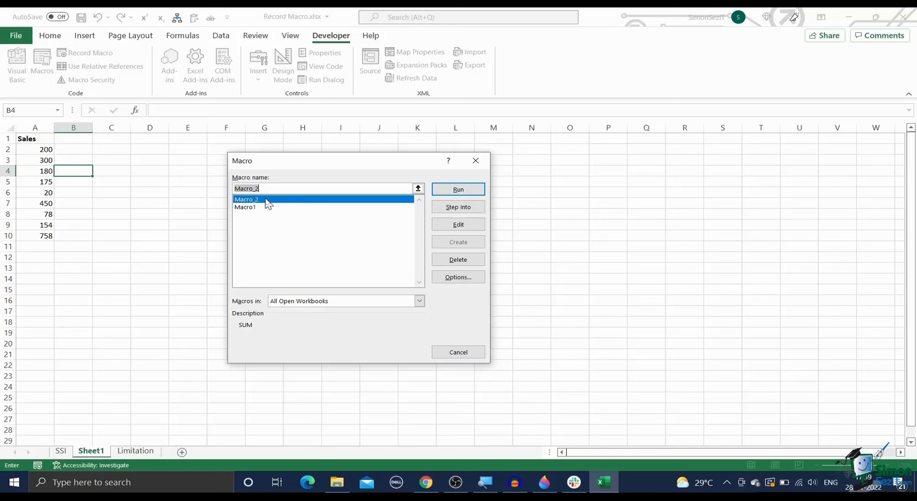
{"action": "left_click", "coordinate": [469, 189]}
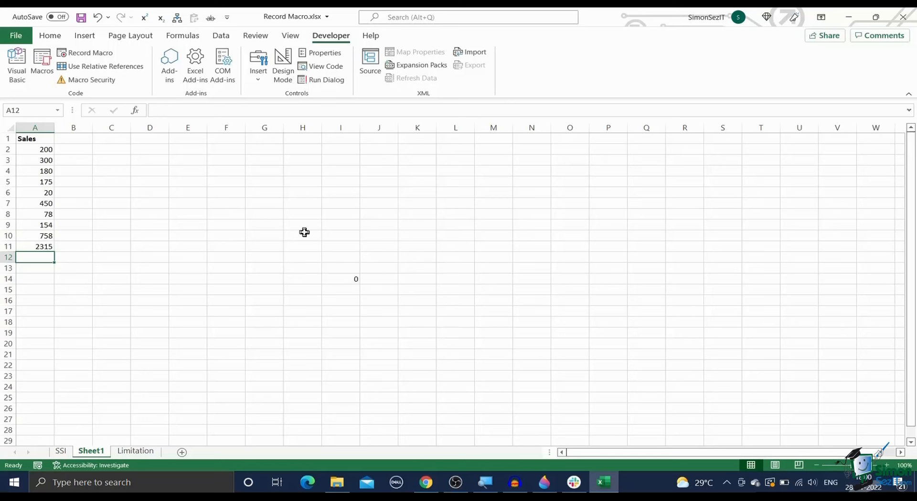
- Examine the recorded code of Macro_2 in Module1 in the Visual Basic editor, including its keyboard shortcut comment
{"action": "left_click", "coordinate": [37, 248]}
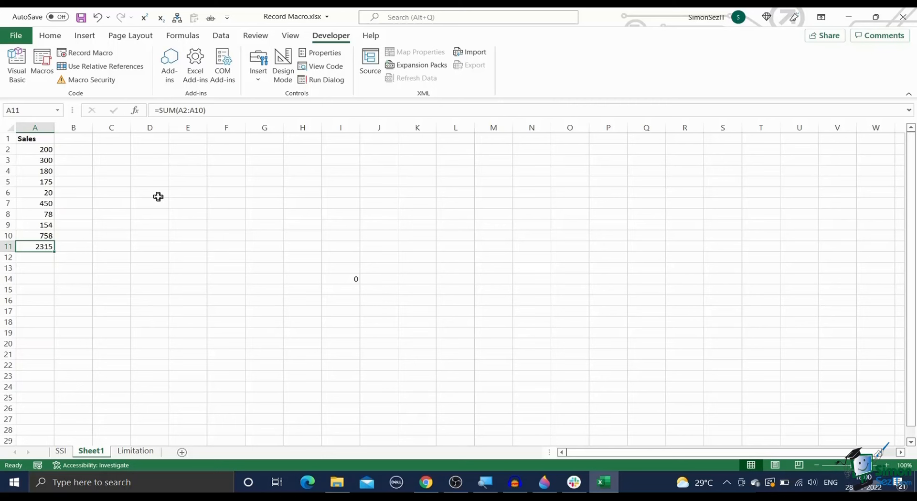
{"action": "key", "text": "alt"}
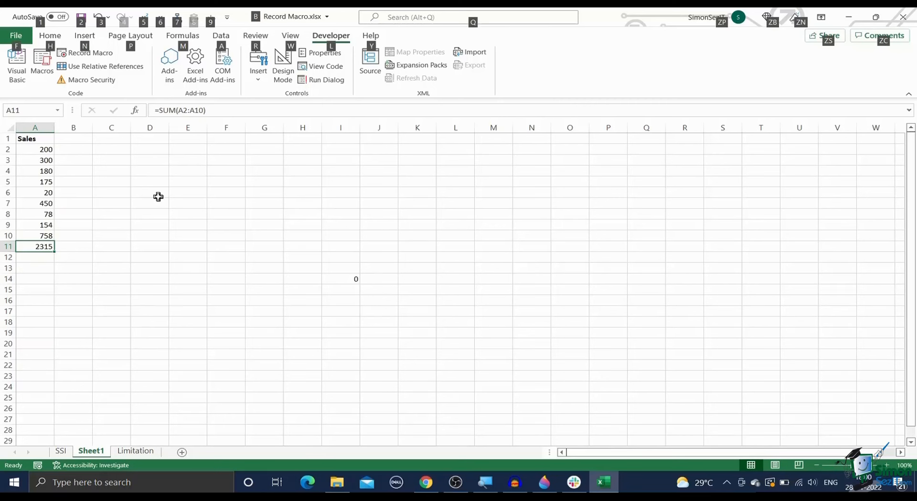
{"action": "key", "text": "alt+F11"}
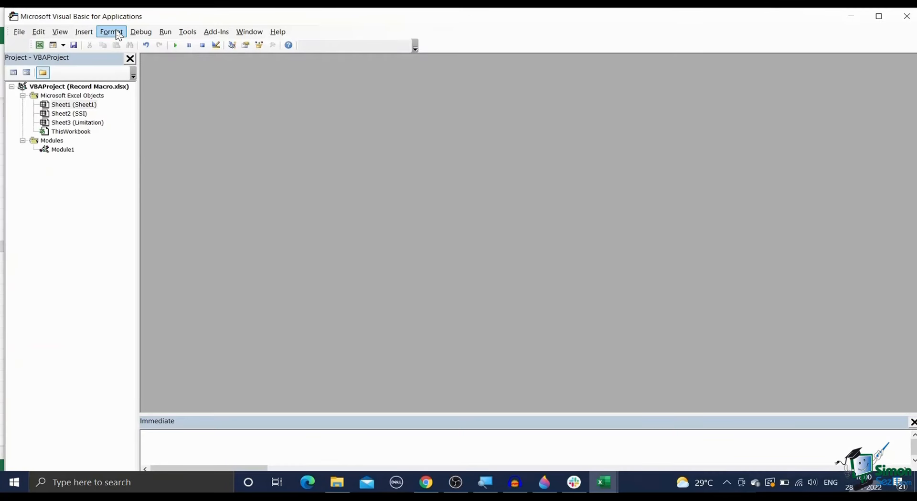
{"action": "left_click", "coordinate": [59, 152]}
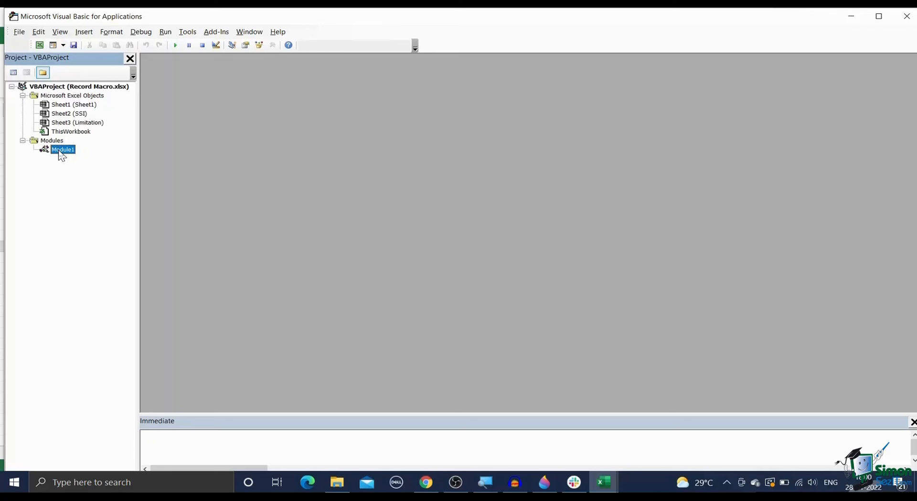
{"action": "double_click", "coordinate": [59, 151]}
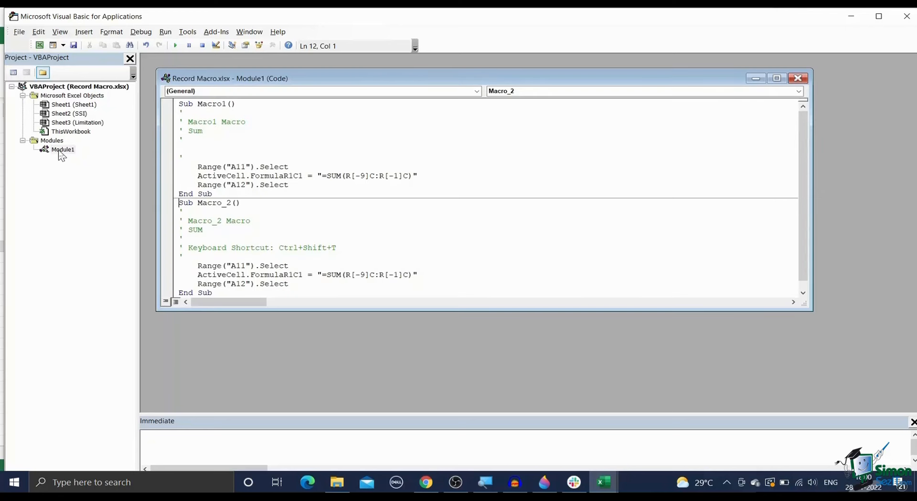
{"action": "left_click", "coordinate": [194, 183]}
{"action": "scroll", "coordinate": [209, 216], "scroll_direction": "down", "scroll_amount": 1}
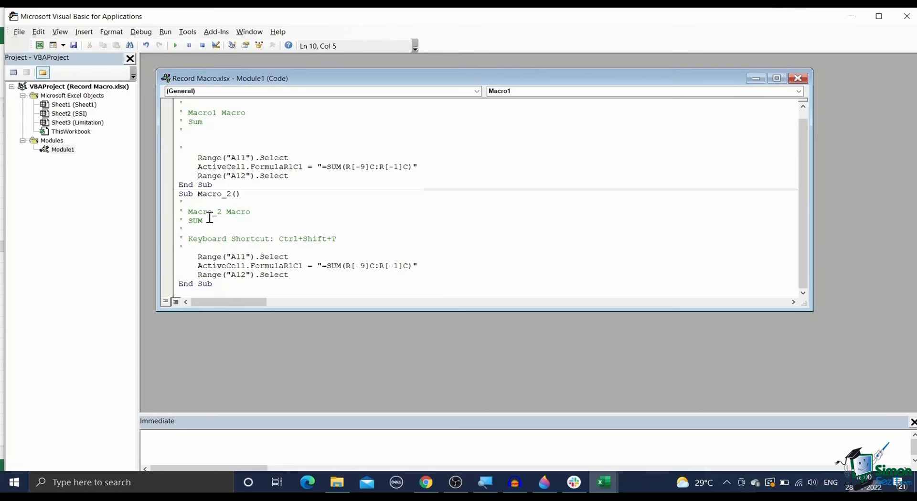
{"action": "left_click", "coordinate": [255, 239]}
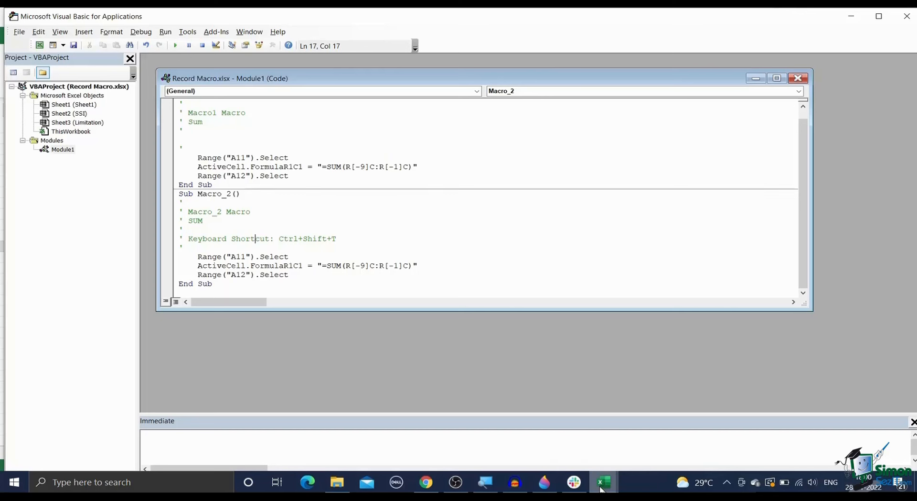
- Switch back to the Excel workbook and review the first two macro recording limitations on the Limitation sheet
{"action": "mouse_move", "coordinate": [601, 484]}
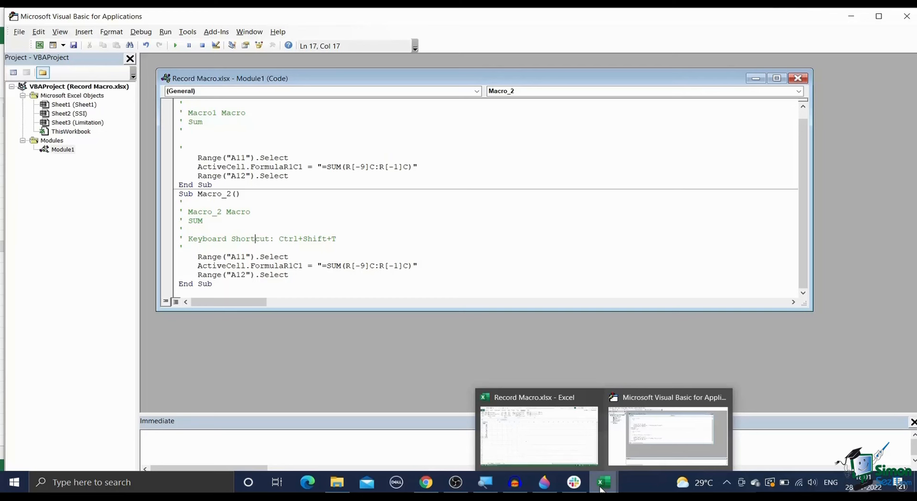
{"action": "left_click", "coordinate": [557, 447]}
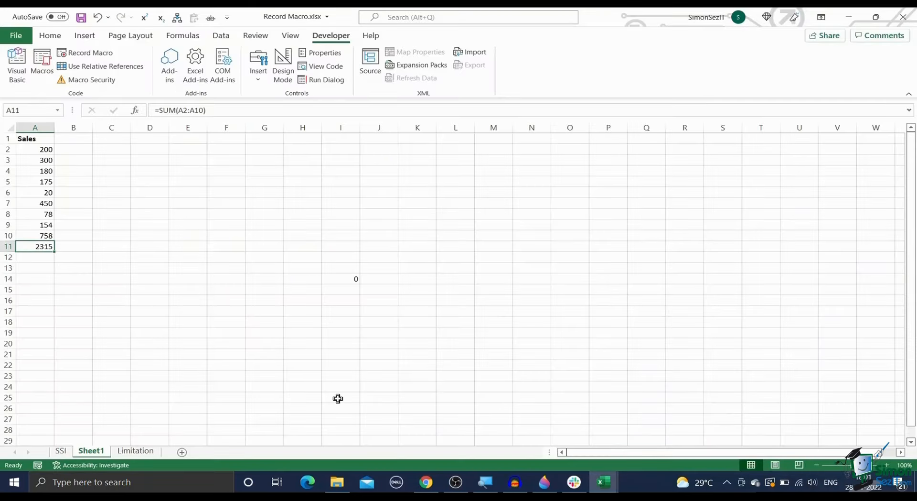
{"action": "left_click", "coordinate": [148, 451]}
{"action": "left_click", "coordinate": [222, 301]}
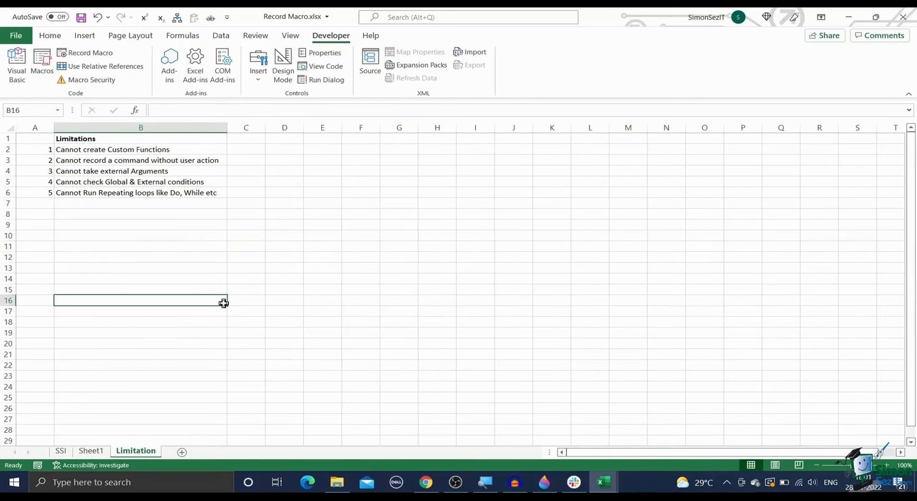
{"action": "left_click", "coordinate": [171, 149]}
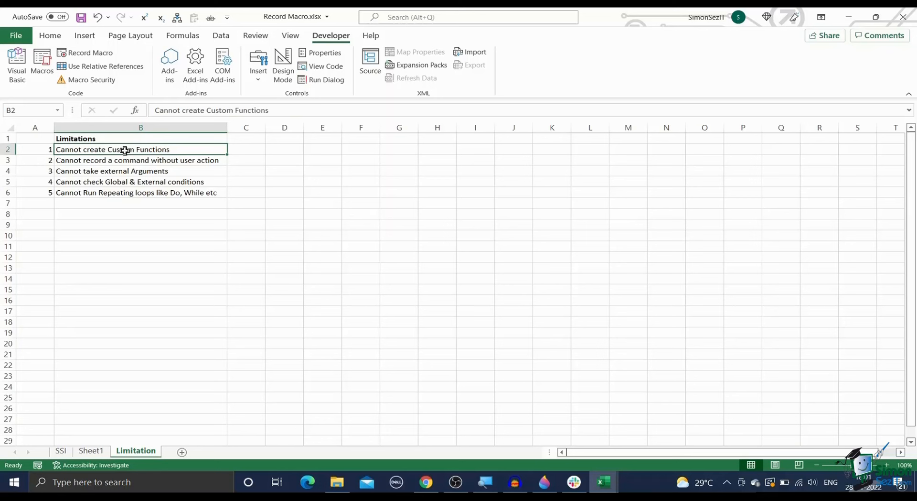
{"action": "left_click", "coordinate": [218, 159]}
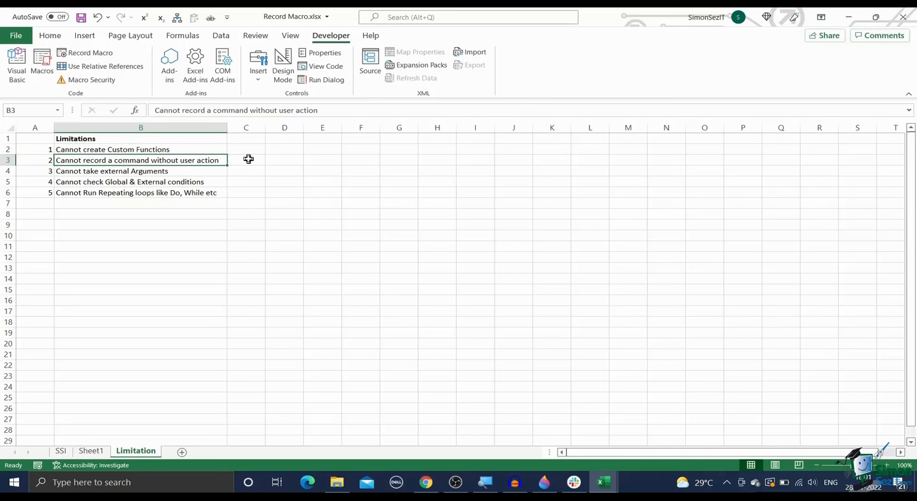
- Clear the sales total from cell A11 on Sheet1
{"action": "left_click", "coordinate": [93, 451]}
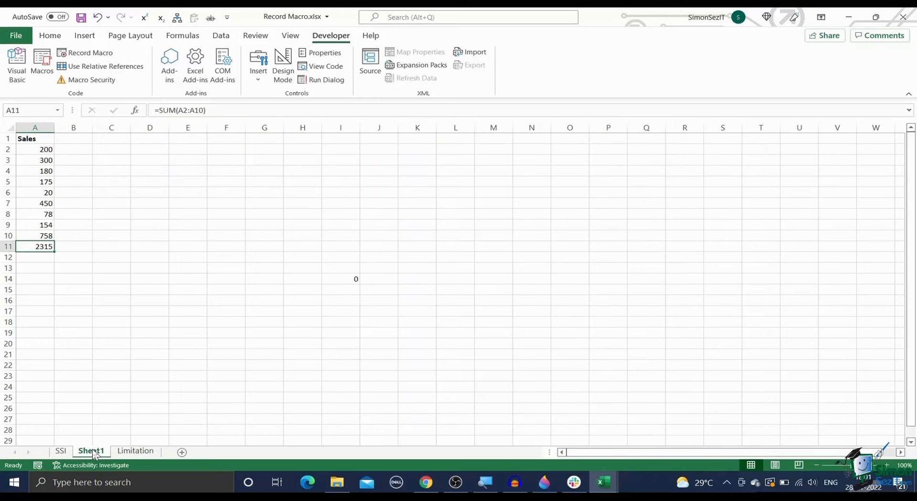
{"action": "key", "text": "Delete"}
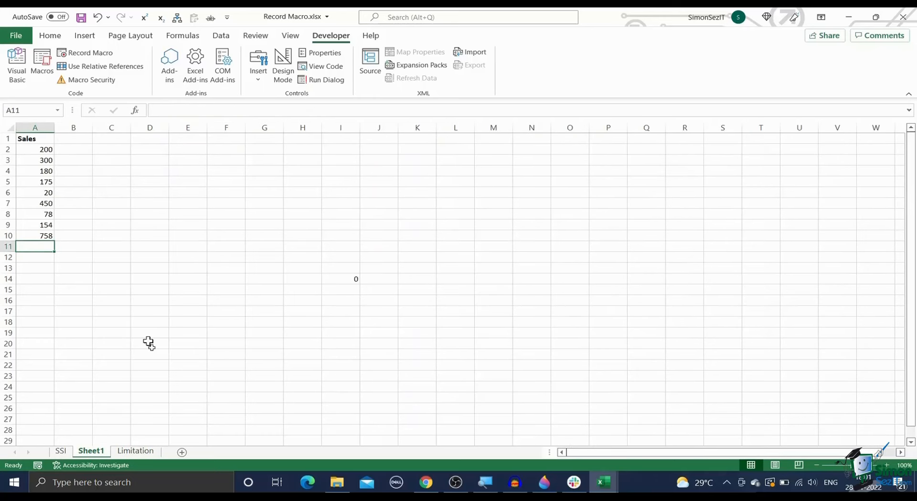
- Review limitations three to five on the Limitation sheet and show the SSI sheet
{"action": "left_click", "coordinate": [136, 451]}
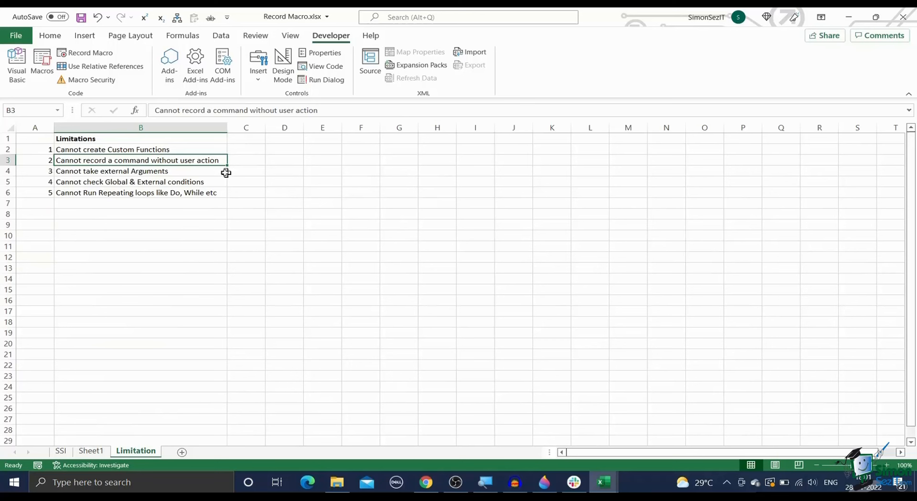
{"action": "left_click", "coordinate": [200, 174]}
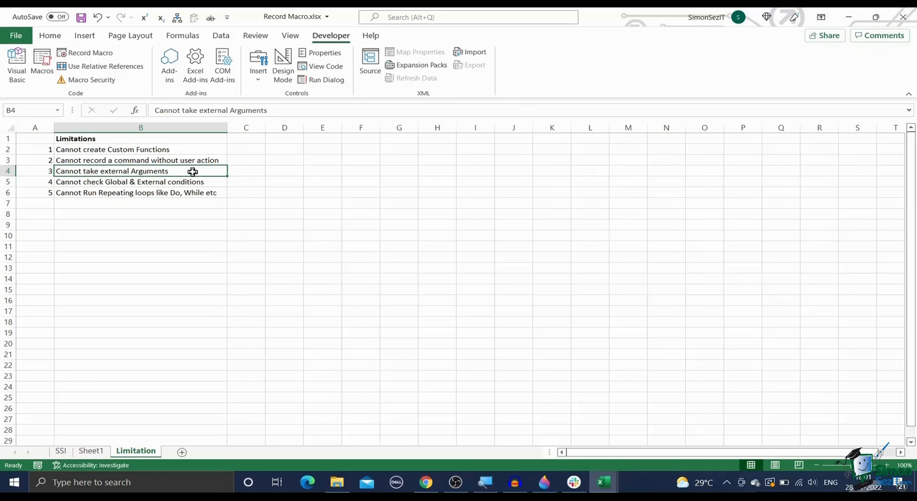
{"action": "left_click", "coordinate": [209, 183]}
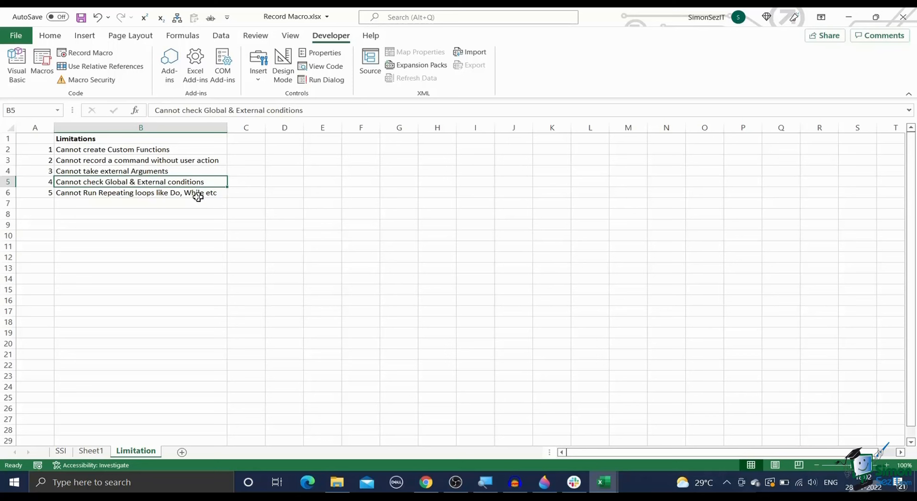
{"action": "left_click", "coordinate": [196, 193]}
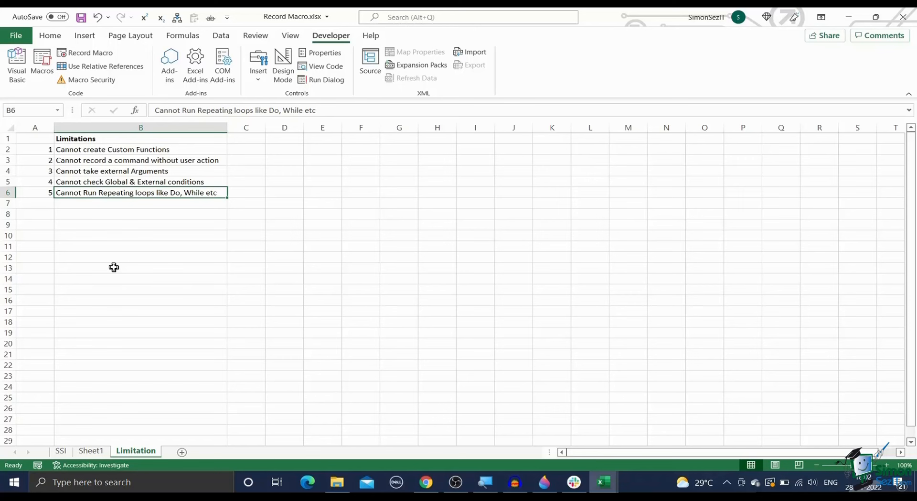
{"action": "left_click", "coordinate": [61, 451]}
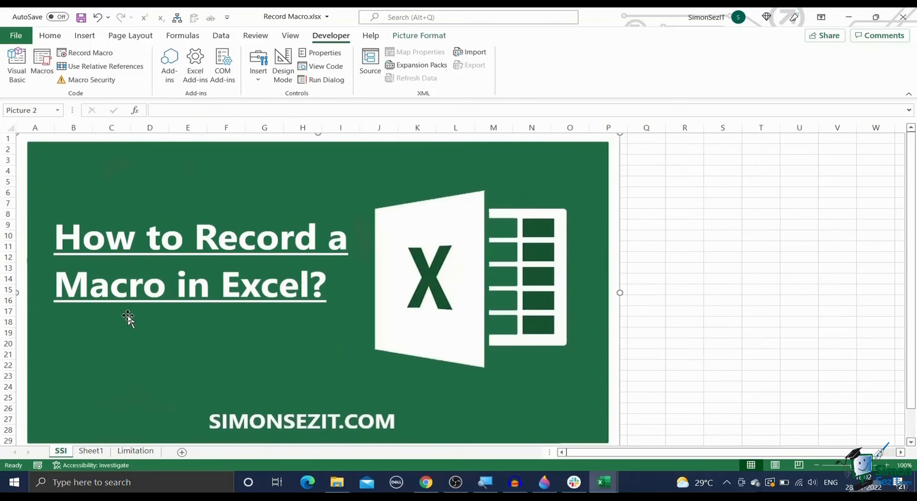